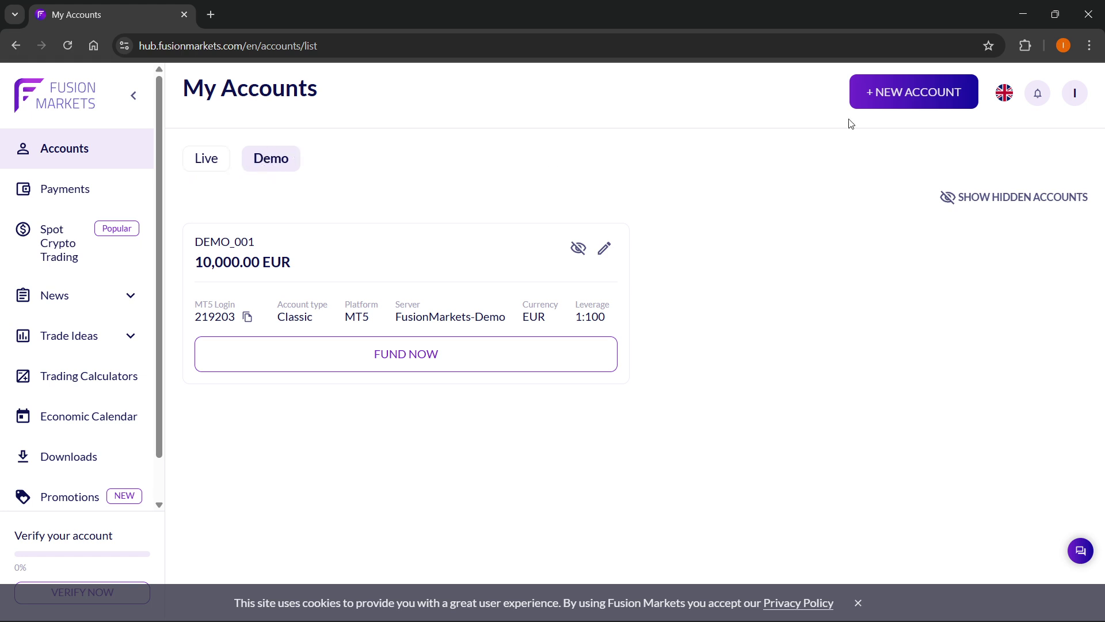
Step: Open the Client Hub new-account form, pick MT5 as platform, then close it unsaved
left_click(890, 96)
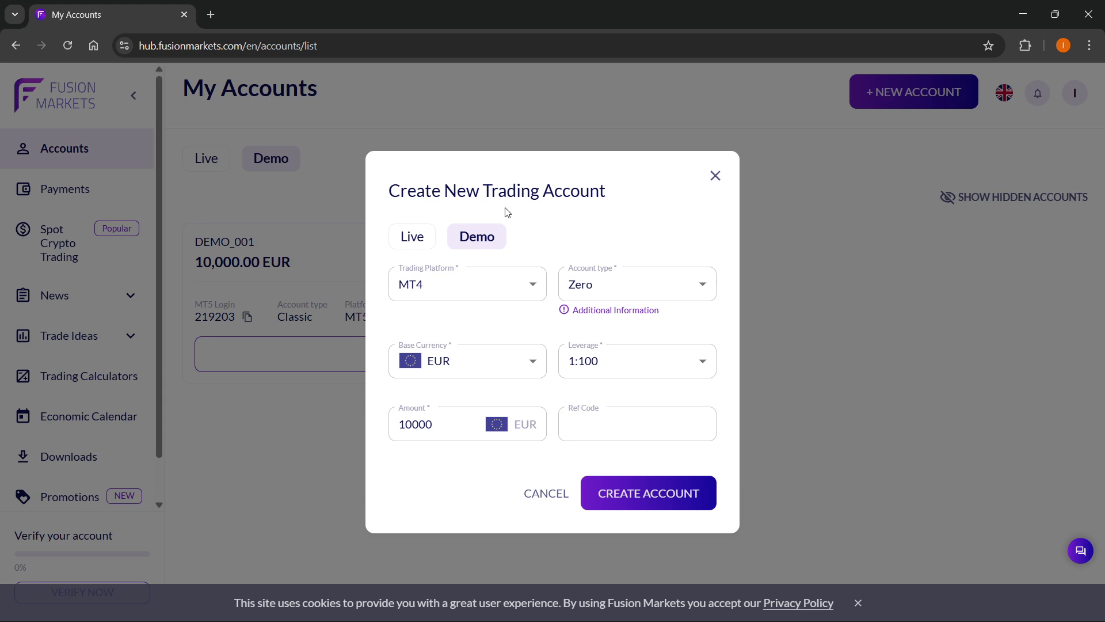
left_click(453, 288)
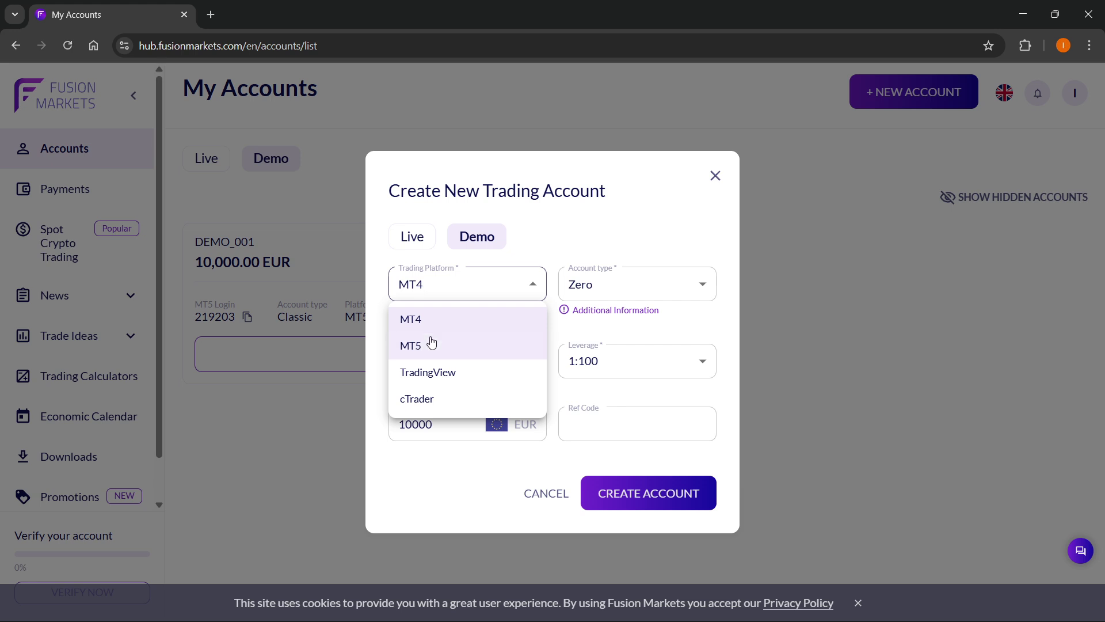
left_click(417, 349)
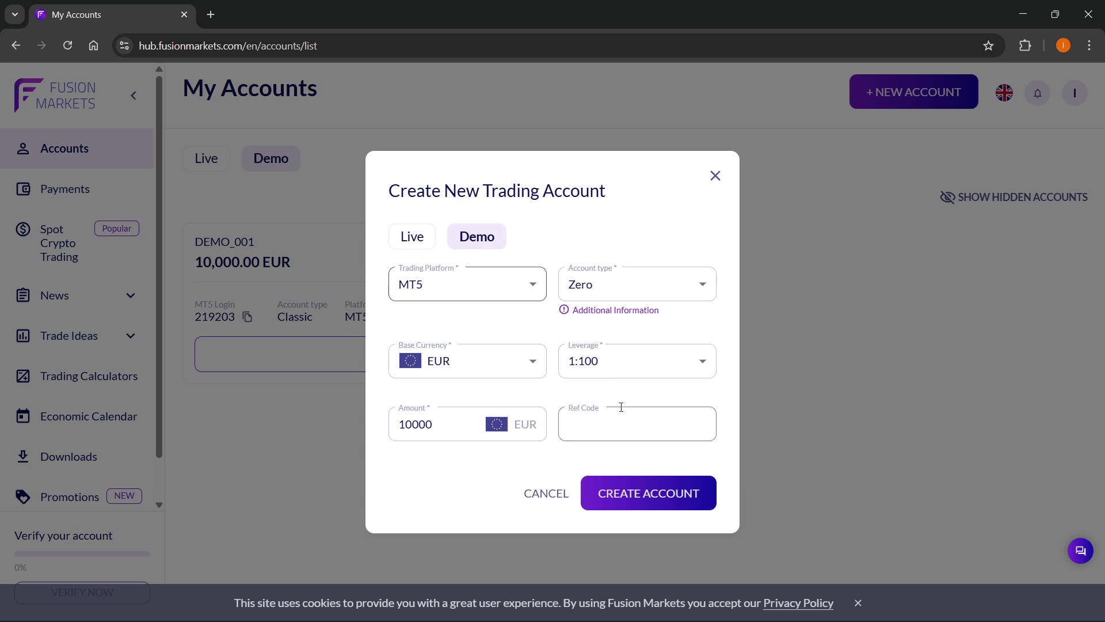
left_click(716, 176)
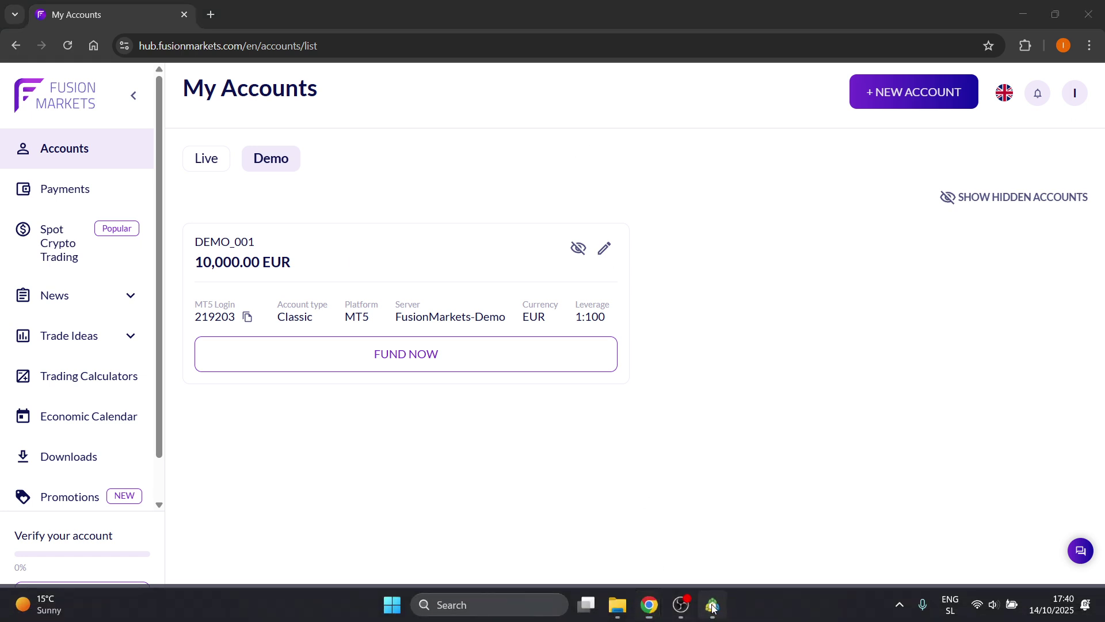
Step: In MetaTrader 5, start File > Open an Account and select Fusion Markets Pty Ltd from the broker search
left_click(712, 605)
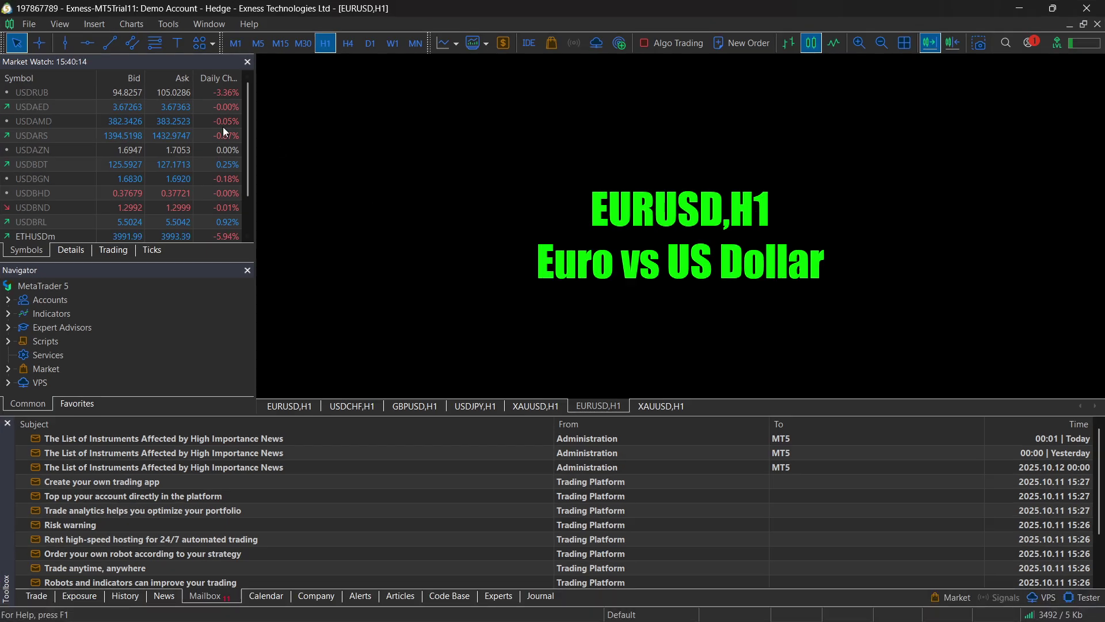
left_click(31, 24)
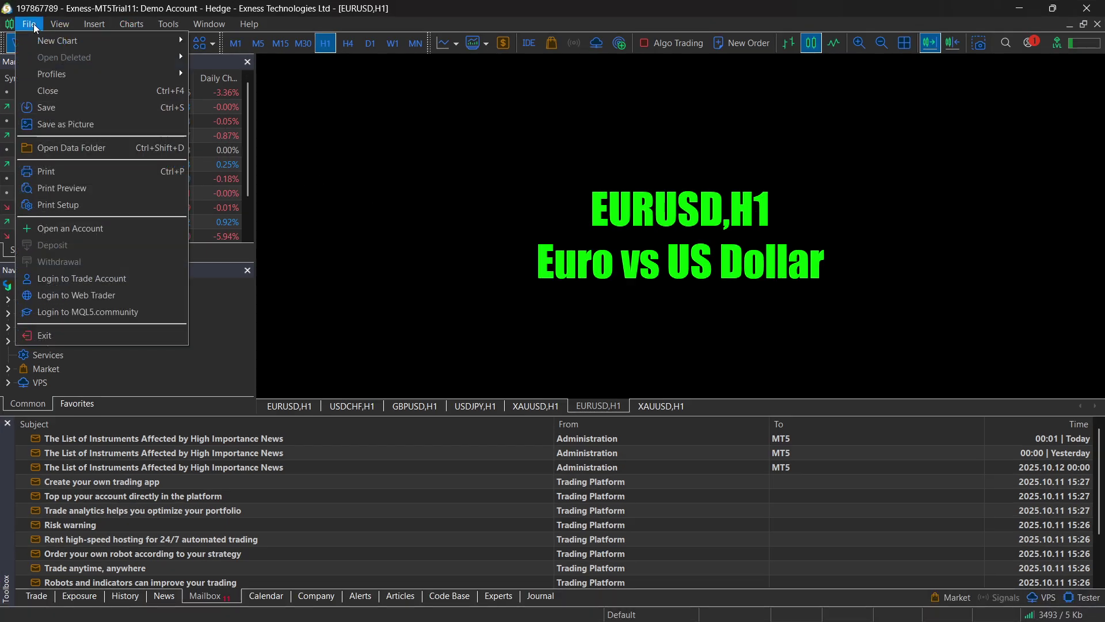
left_click(60, 226)
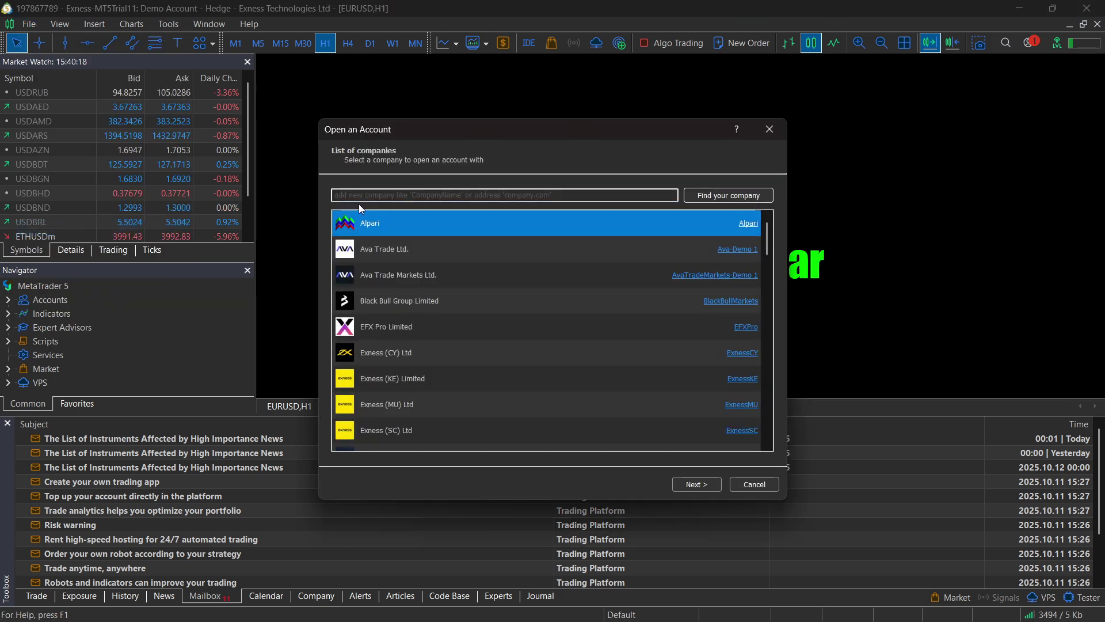
left_click(437, 195)
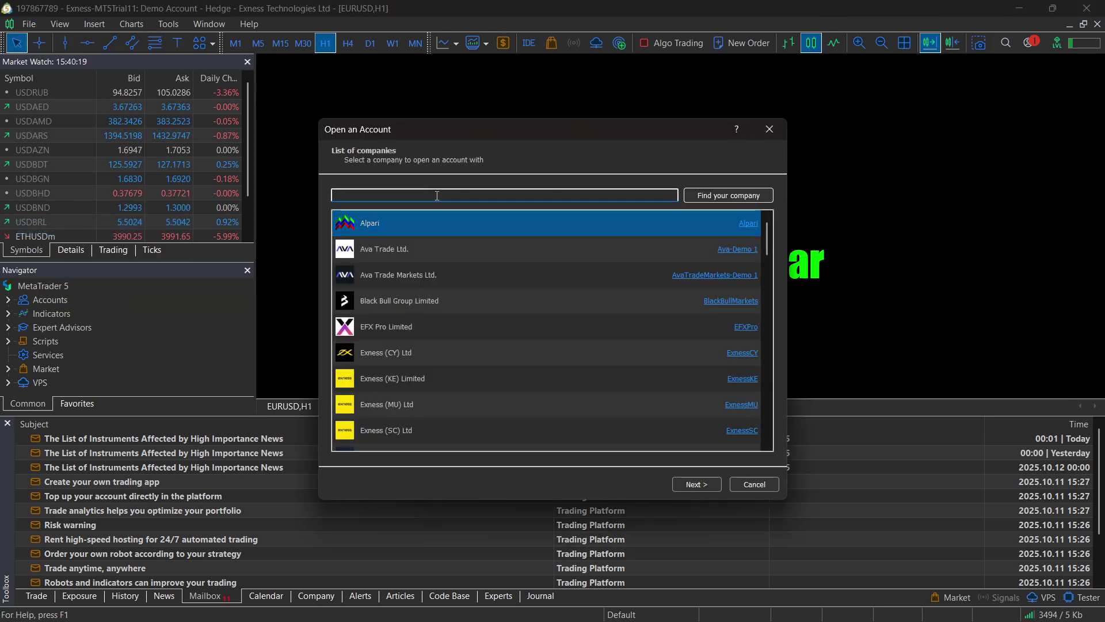
type("fusion markets")
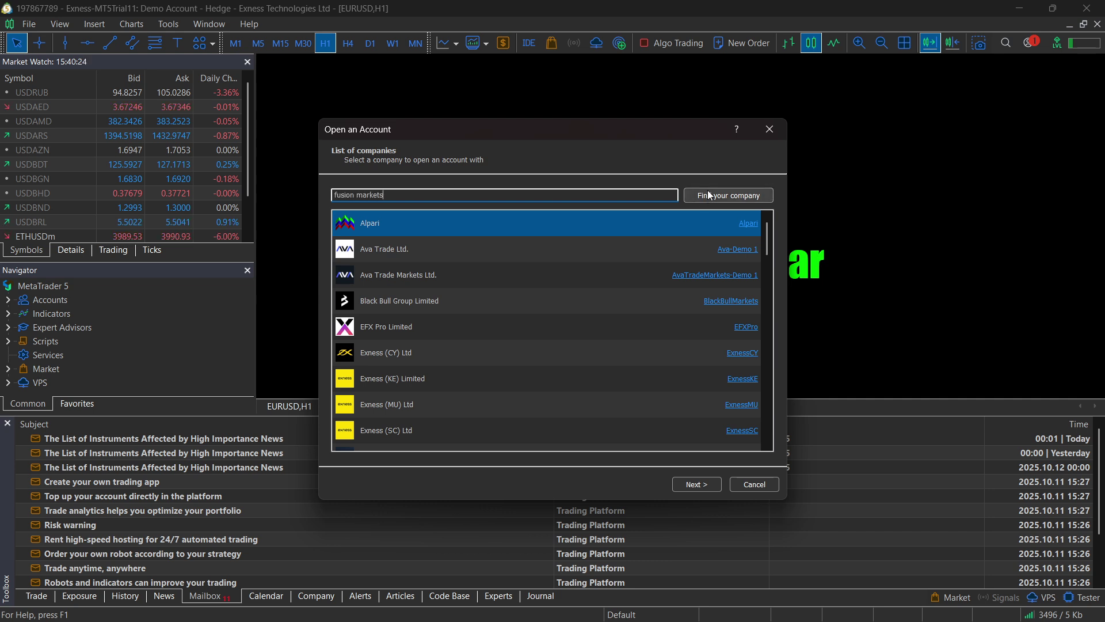
left_click(710, 195)
scroll(526, 329, "down", 1)
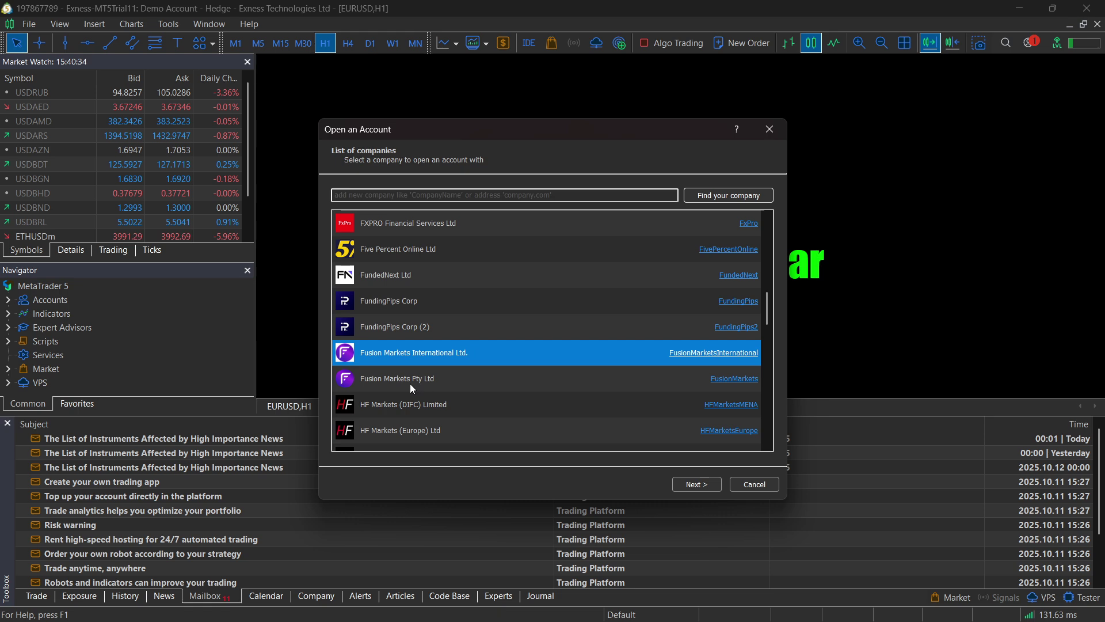
left_click(539, 379)
left_click(707, 482)
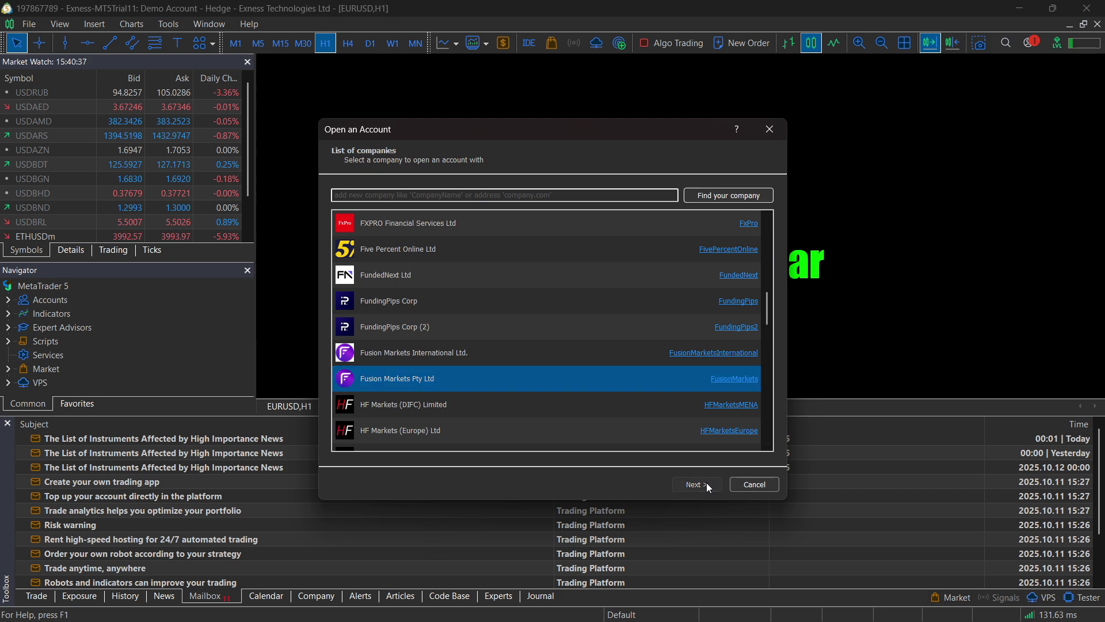
left_click(383, 365)
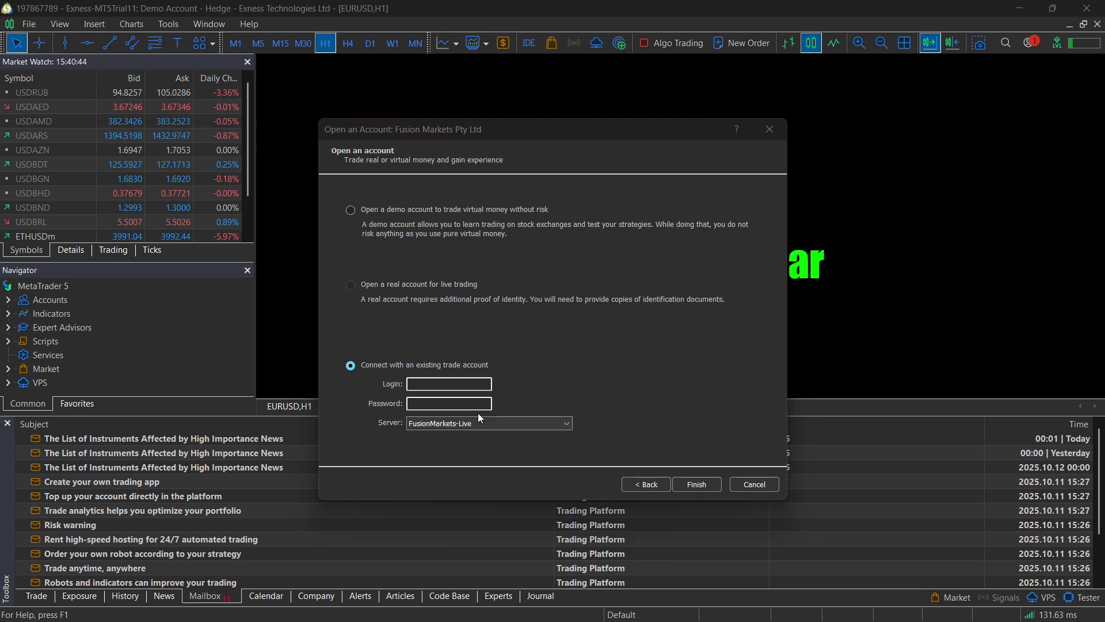
left_click(436, 385)
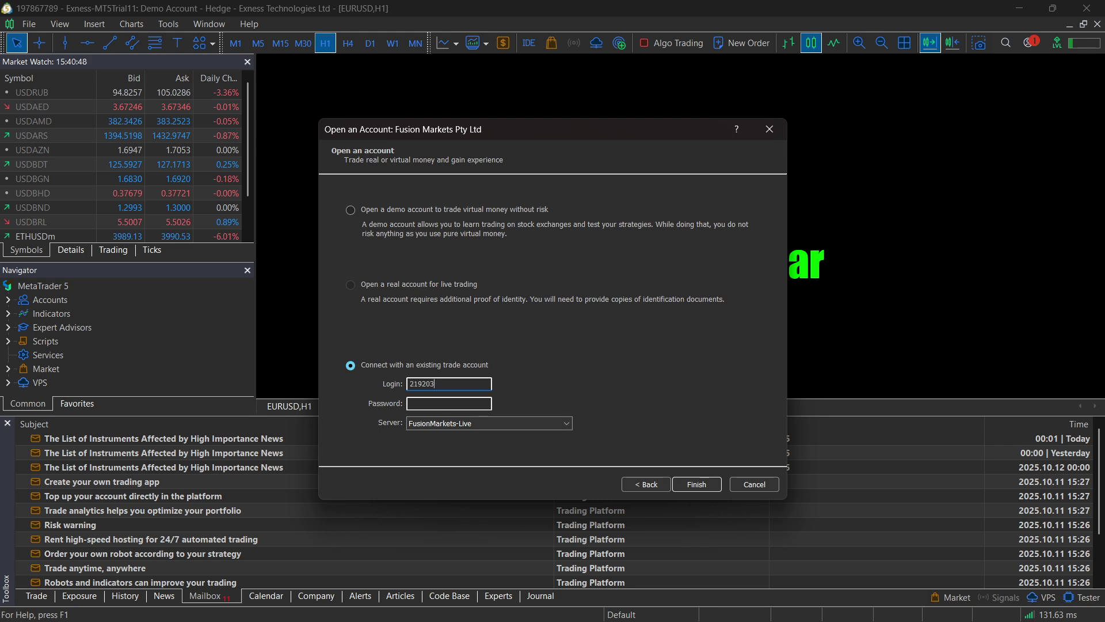
key("alt+Tab")
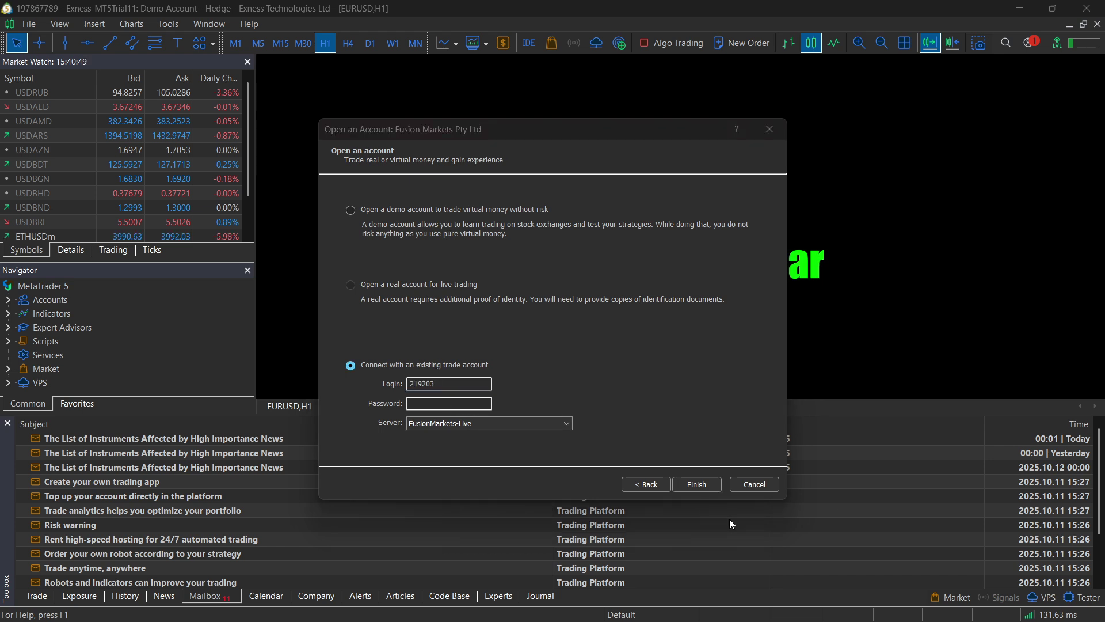
left_click(449, 404)
key("ctrl+v")
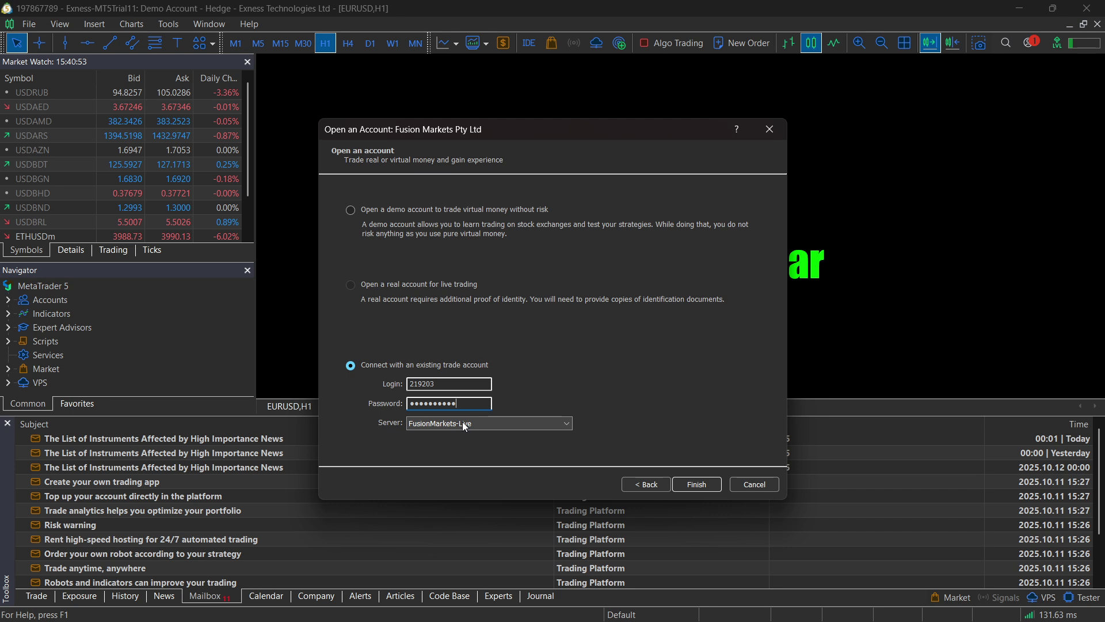
left_click(462, 421)
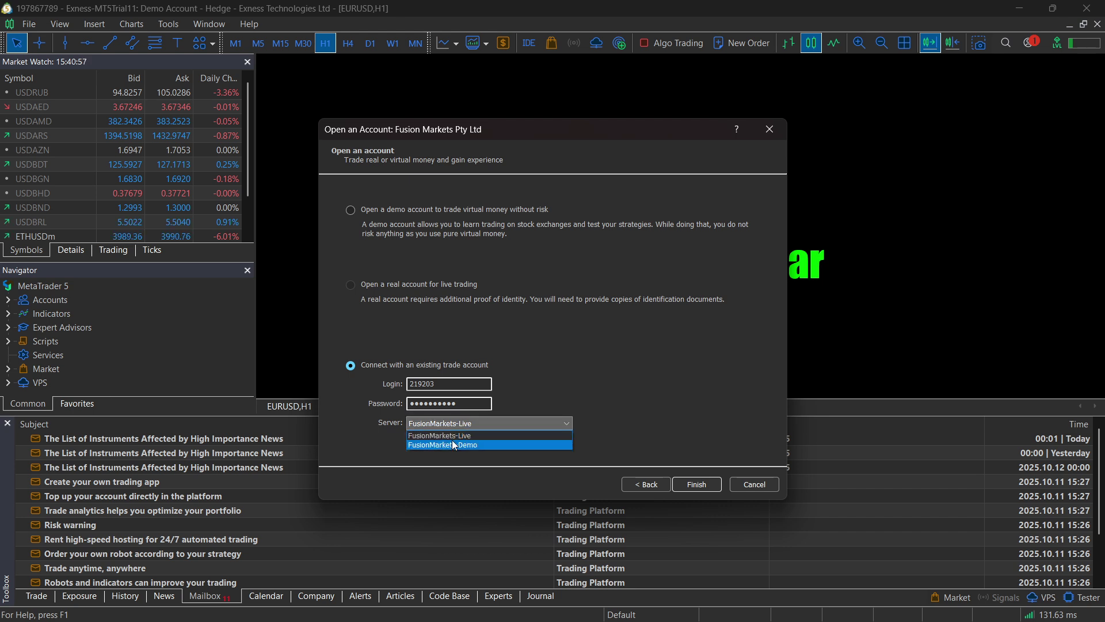
left_click(453, 441)
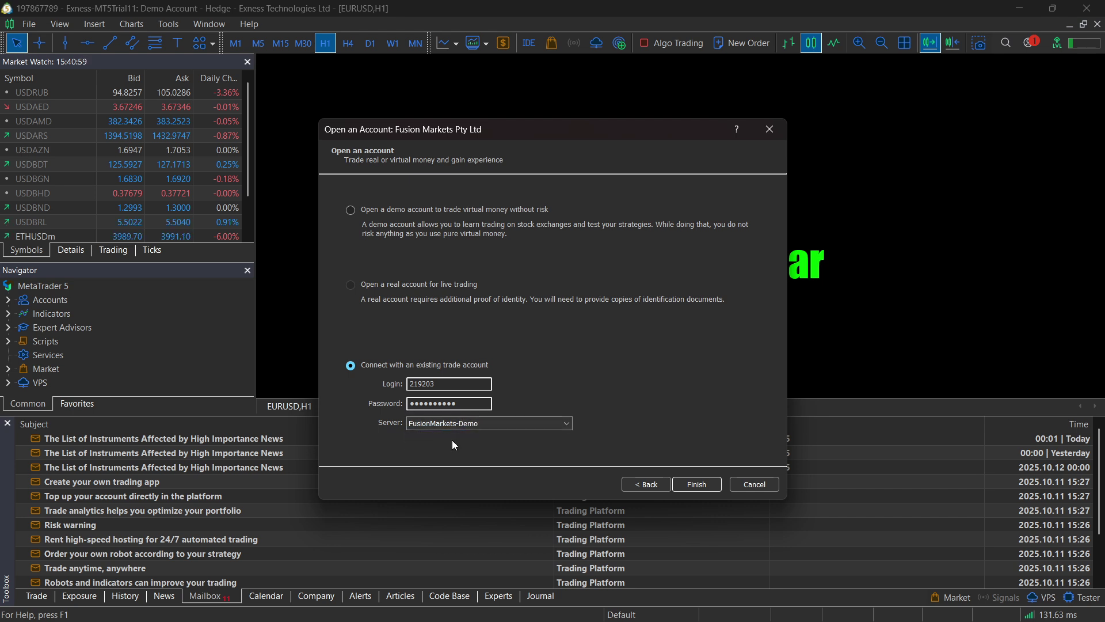
left_click(696, 482)
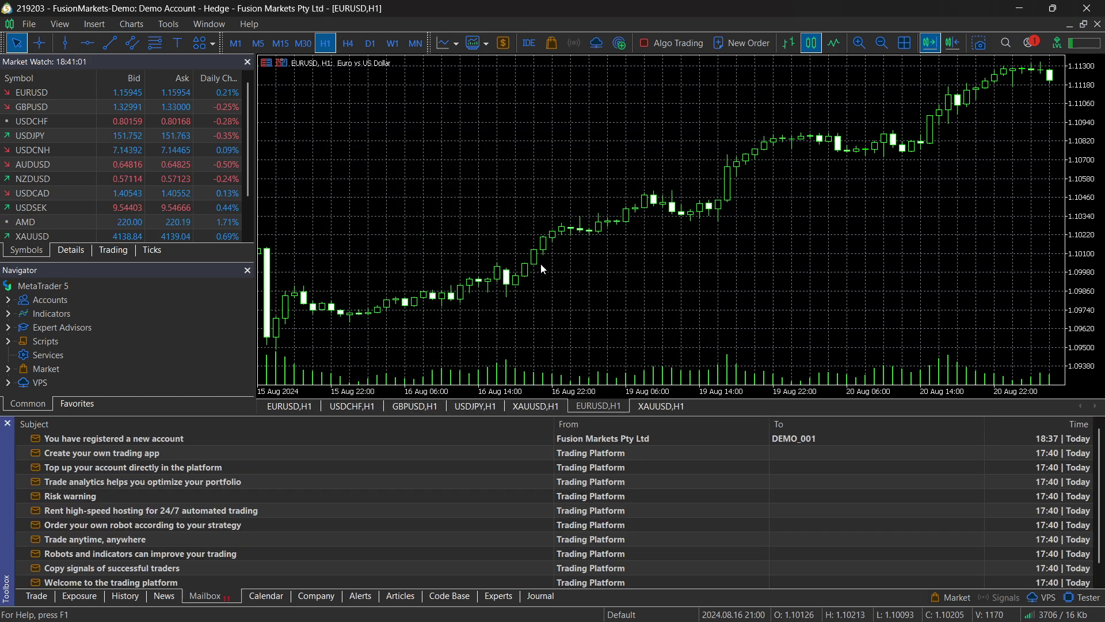